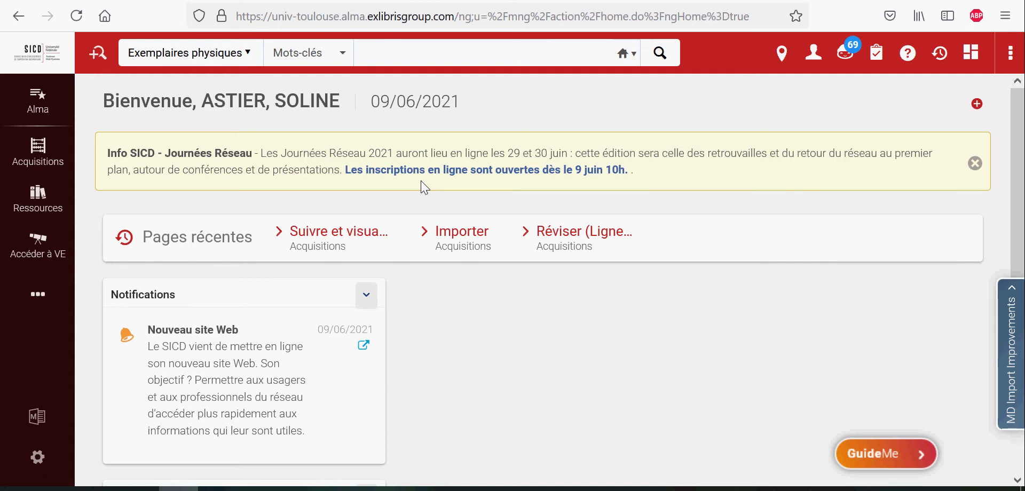
Switch the search scope to Titres physiques and open the advanced search form
{"action": "left_click", "coordinate": [255, 59]}
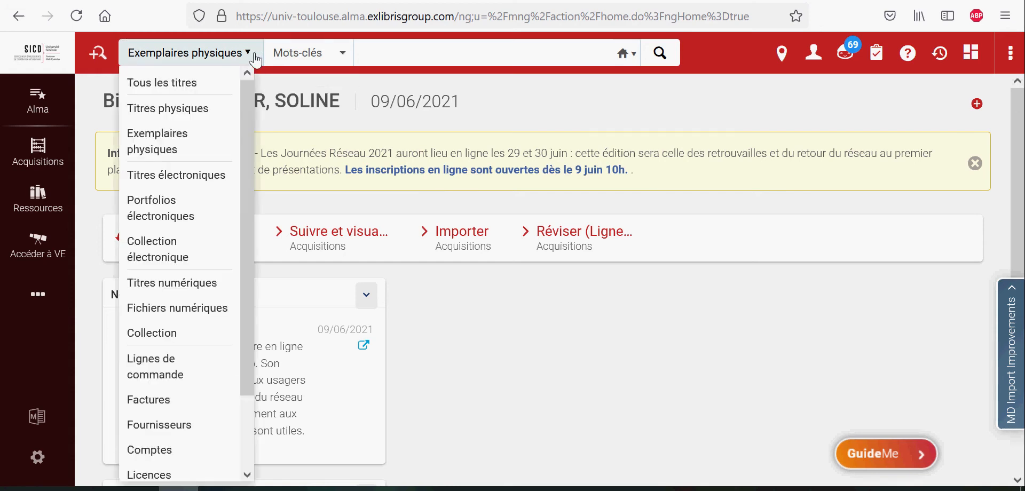
{"action": "left_click", "coordinate": [209, 107]}
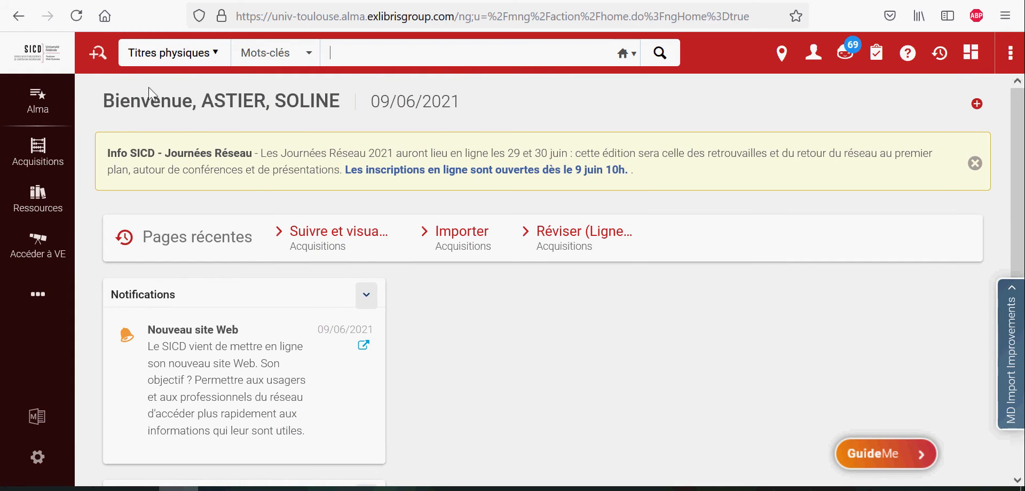
{"action": "left_click", "coordinate": [98, 64]}
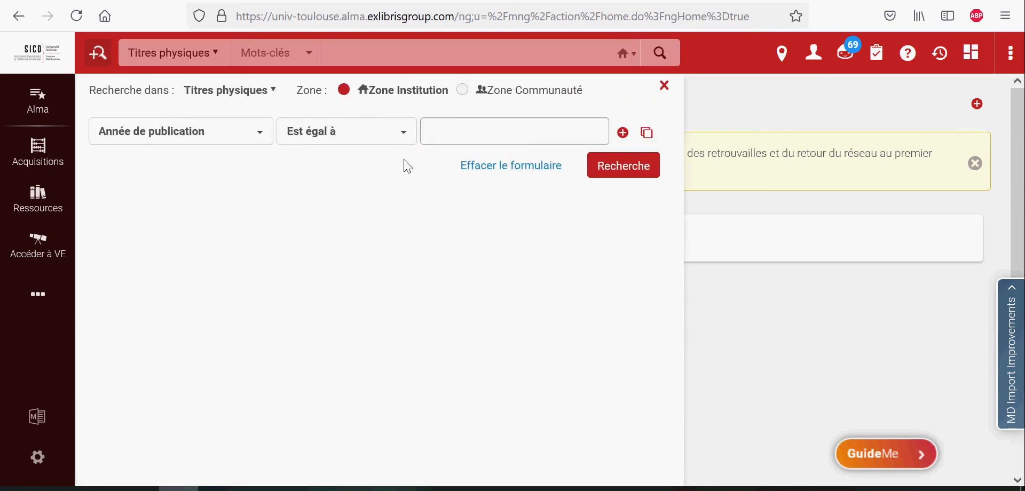
Set the first search condition's field to Holding: Localisation physique permanente
{"action": "left_click", "coordinate": [259, 139]}
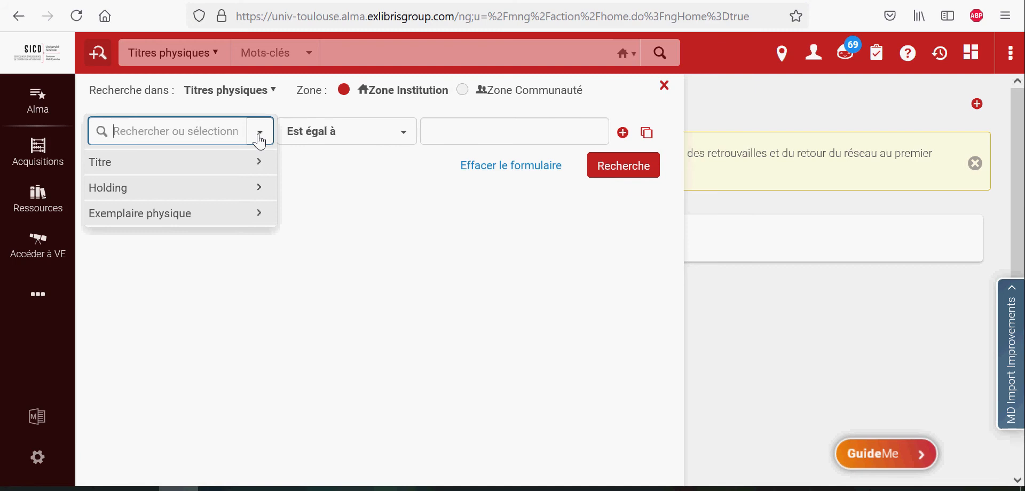
{"action": "left_click", "coordinate": [260, 188]}
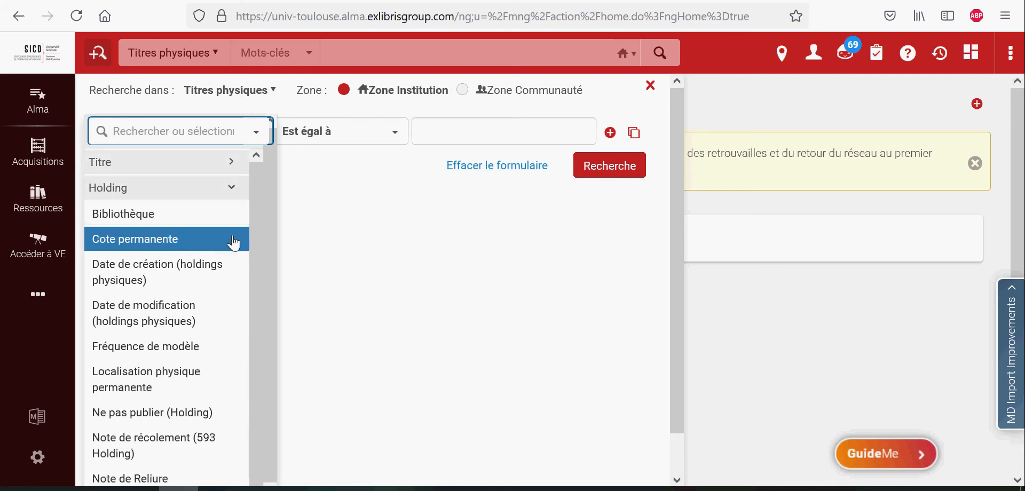
{"action": "left_click_drag", "start_coordinate": [252, 178], "coordinate": [264, 286]}
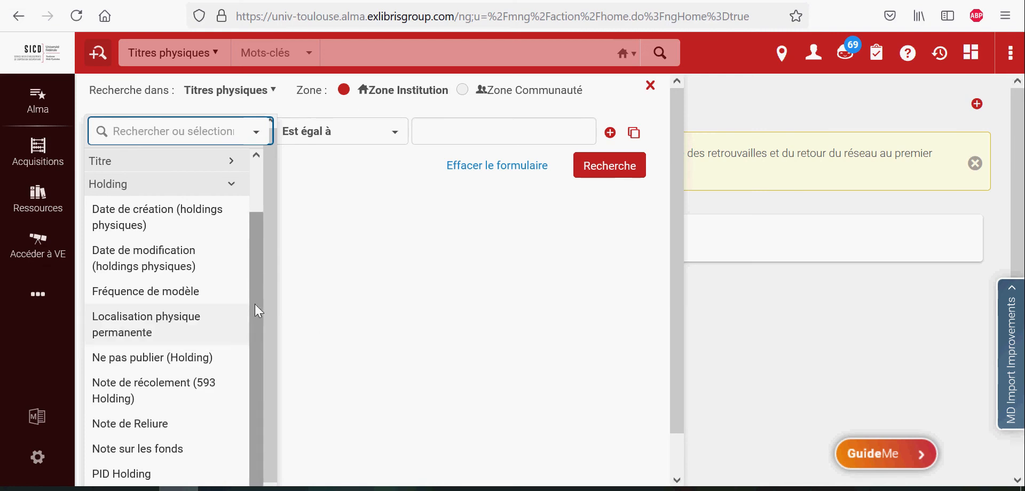
{"action": "scroll", "coordinate": [255, 303], "scroll_direction": "up", "scroll_amount": 2}
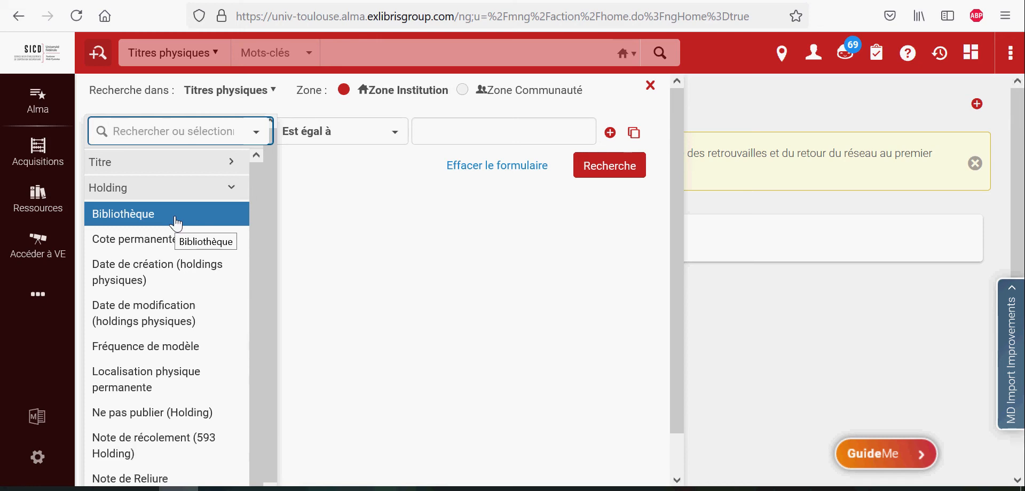
{"action": "left_click", "coordinate": [185, 384]}
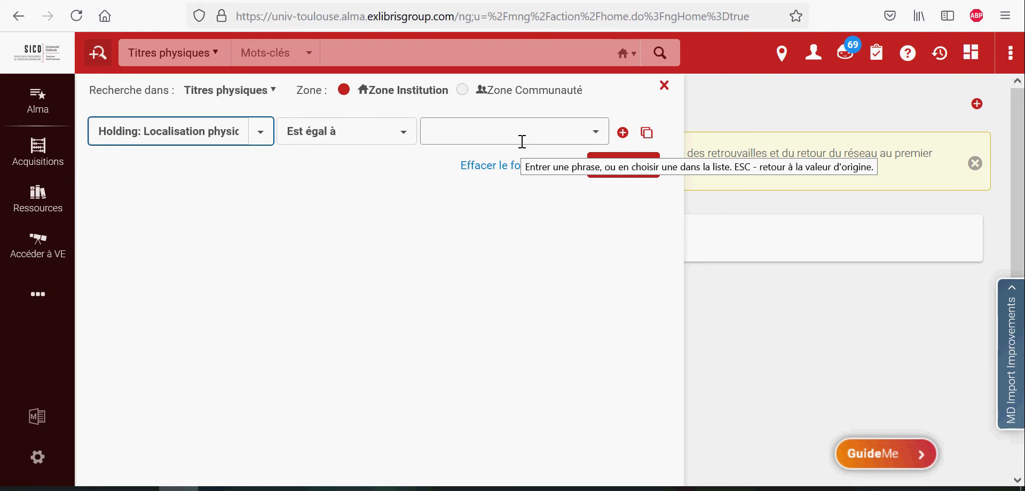
Choose BUC Mirail's Littérature (2D8) as the location value for the first condition
{"action": "left_click", "coordinate": [596, 132]}
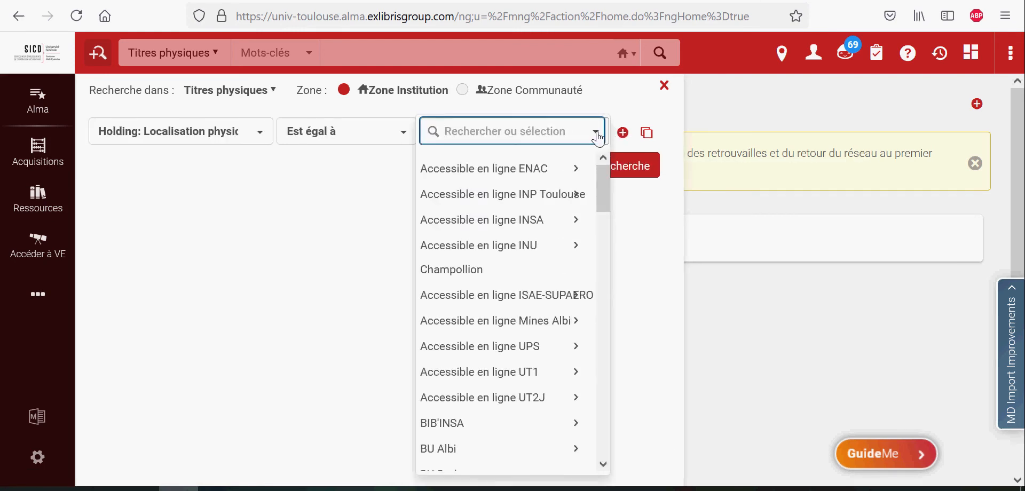
{"action": "left_click_drag", "start_coordinate": [602, 197], "coordinate": [605, 245]}
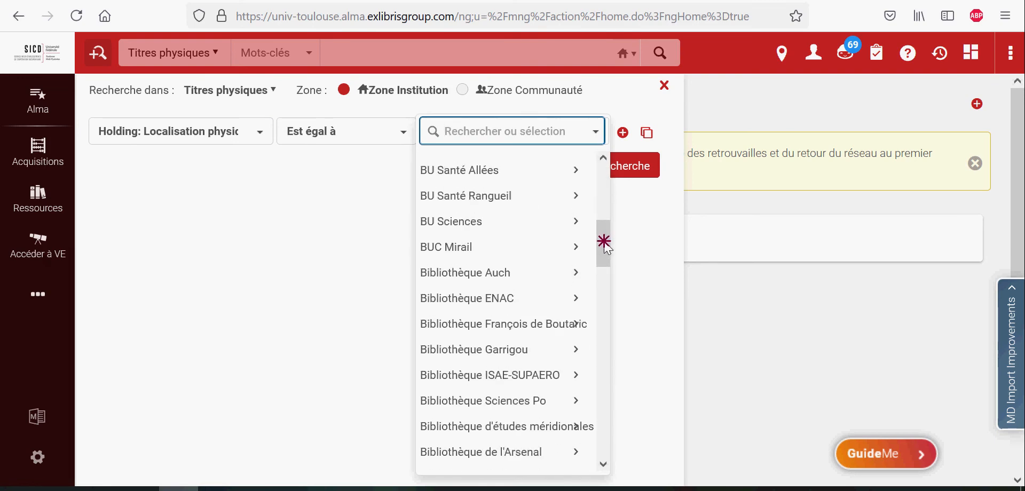
{"action": "left_click", "coordinate": [577, 247]}
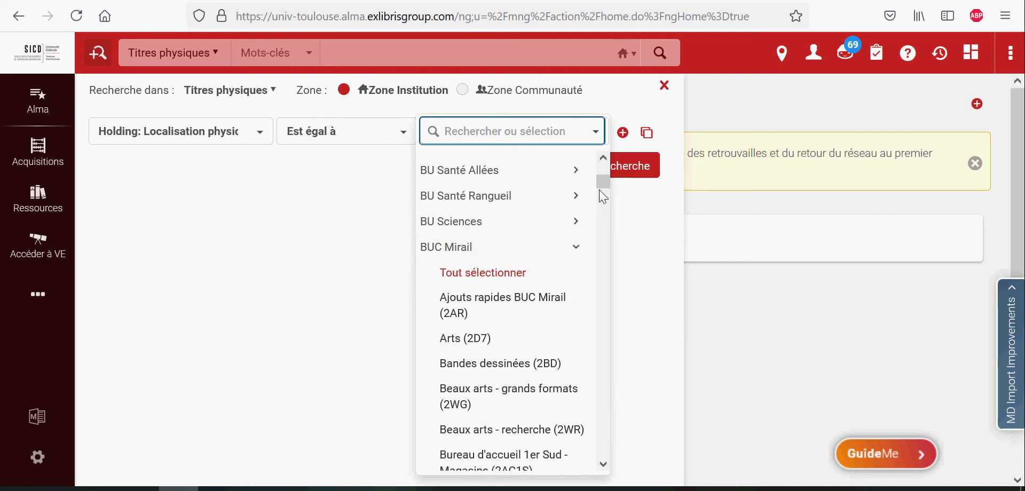
{"action": "left_click_drag", "start_coordinate": [603, 182], "coordinate": [605, 327]}
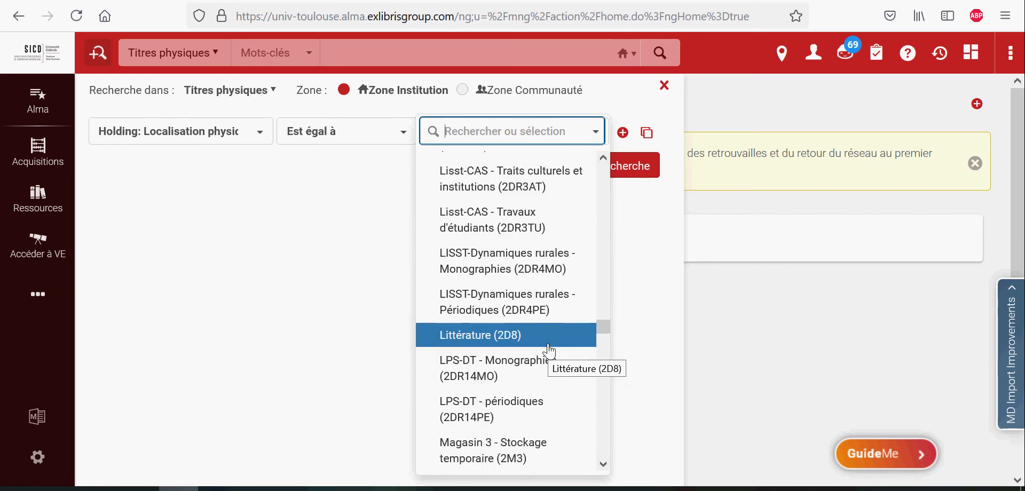
{"action": "left_click", "coordinate": [549, 346]}
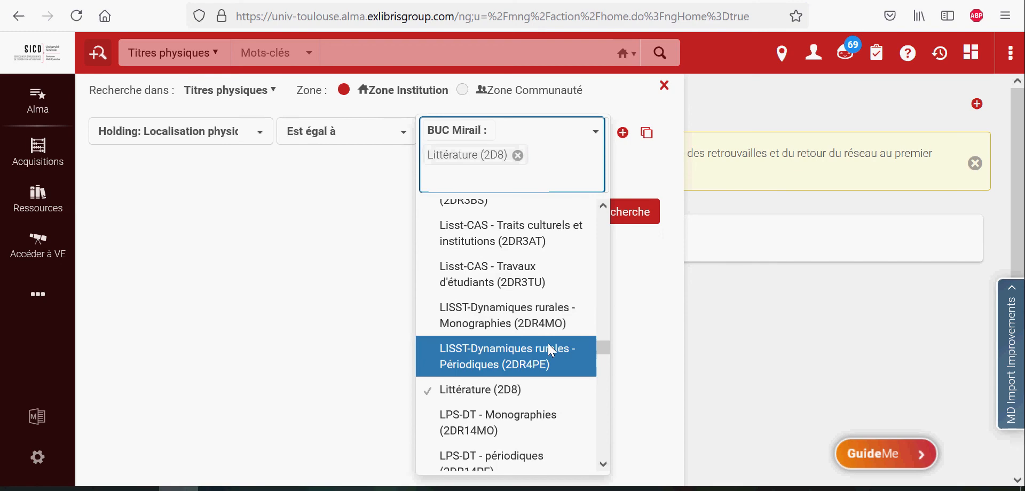
{"action": "left_click", "coordinate": [665, 168]}
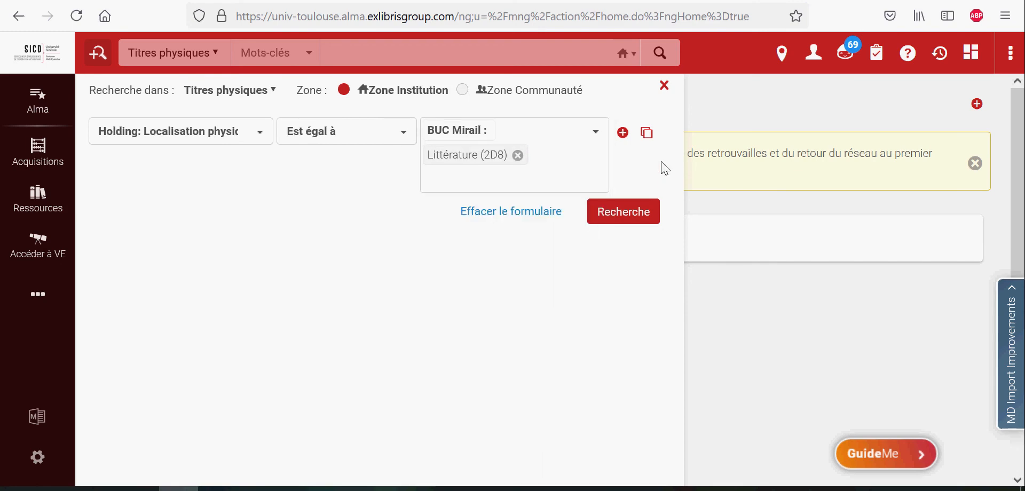
Add a second condition with Holding: Cote permanente, operator >=, and value 830
{"action": "left_click", "coordinate": [623, 133]}
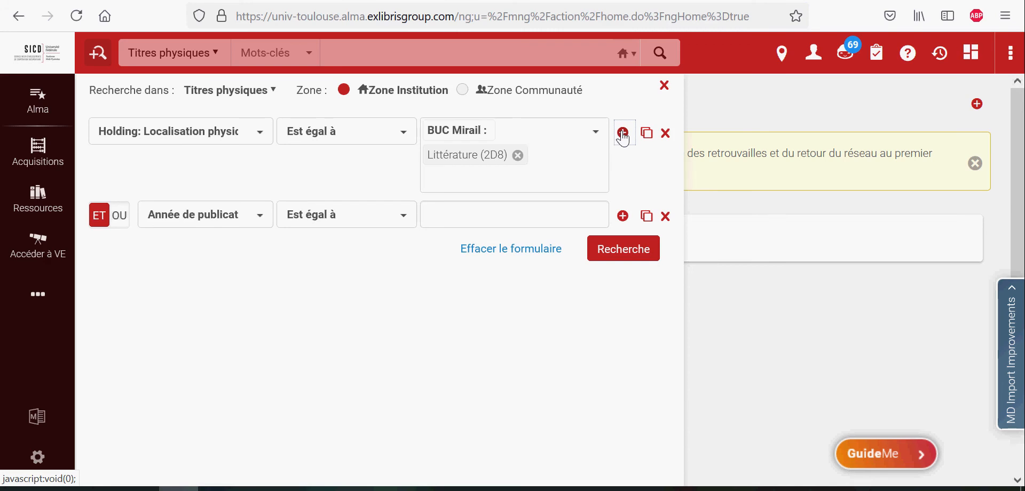
{"action": "left_click", "coordinate": [262, 217]}
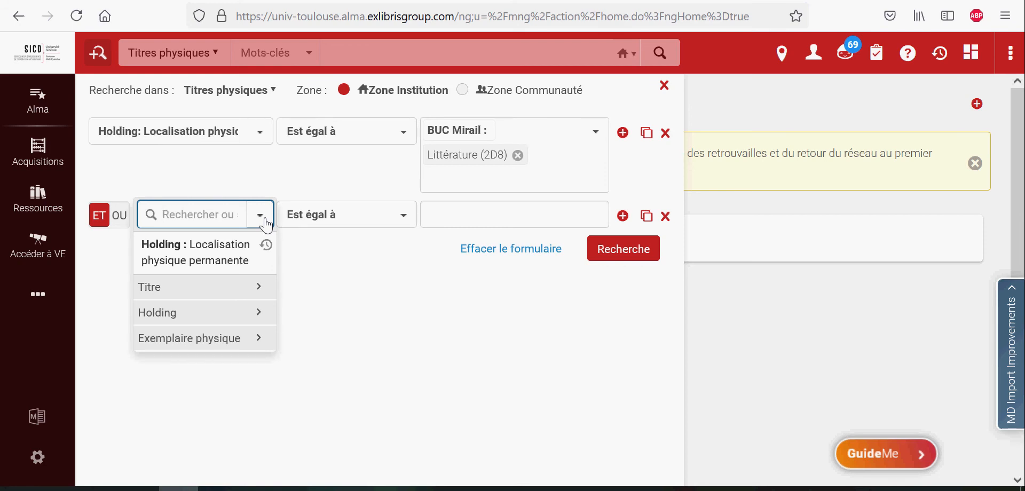
{"action": "left_click", "coordinate": [259, 316]}
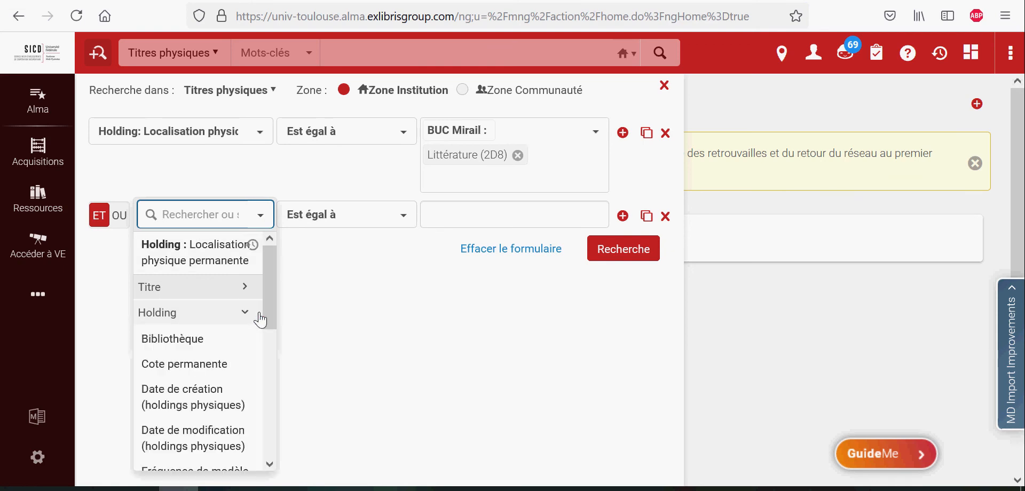
{"action": "left_click", "coordinate": [225, 364]}
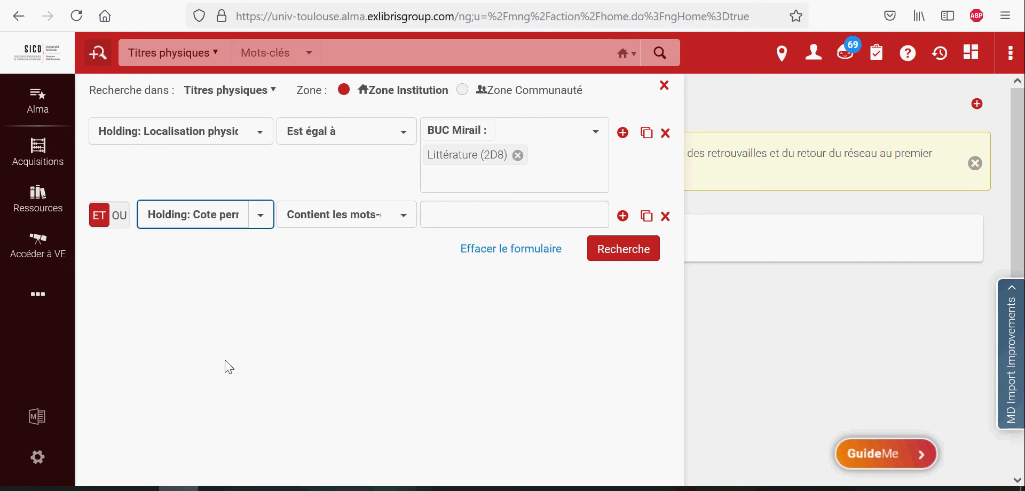
{"action": "left_click", "coordinate": [407, 216]}
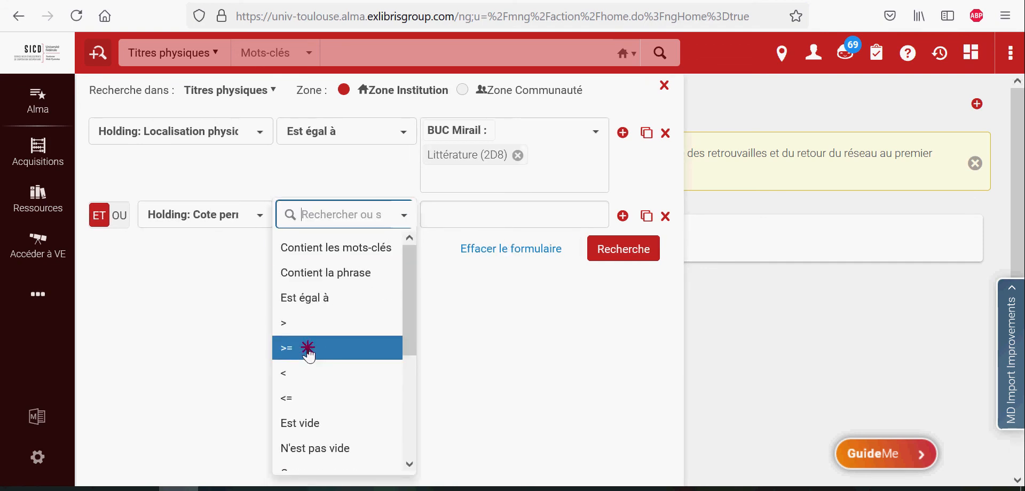
{"action": "left_click", "coordinate": [307, 350]}
{"action": "left_click", "coordinate": [457, 216]}
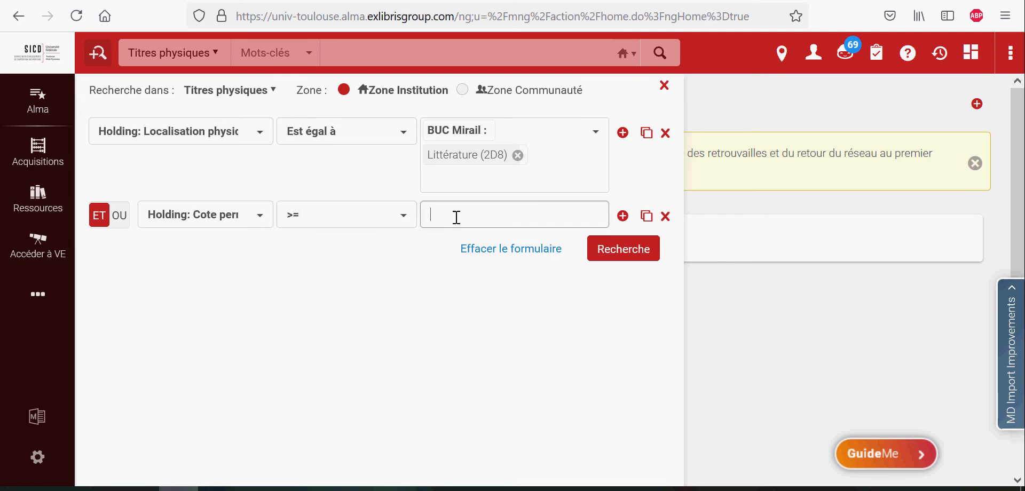
{"action": "type", "text": "830"}
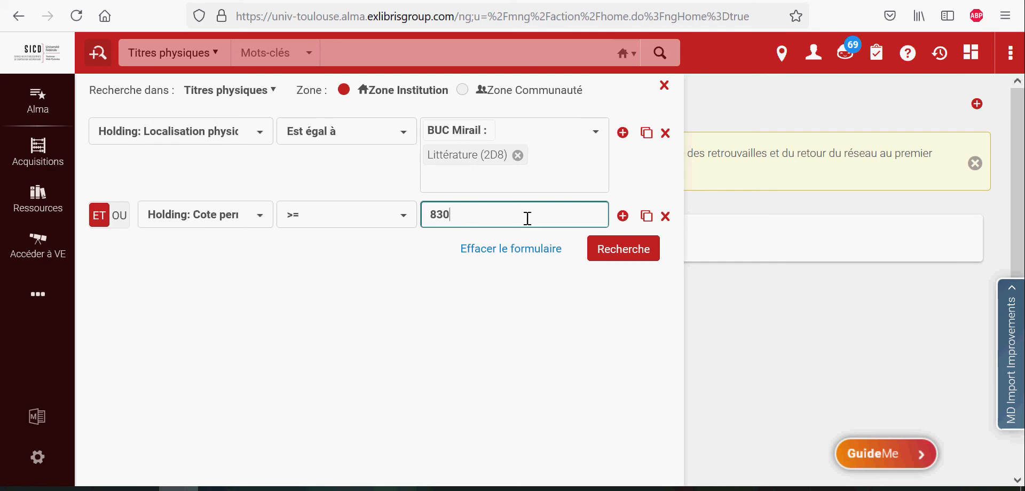
Add a third condition with Holding: Cote permanente, operator <, and value 839
{"action": "left_click", "coordinate": [623, 216]}
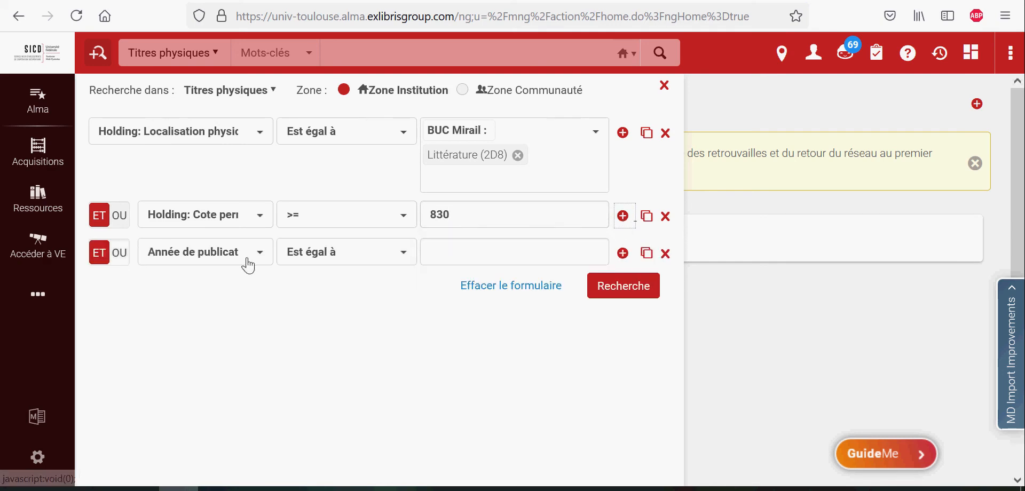
{"action": "left_click", "coordinate": [264, 260]}
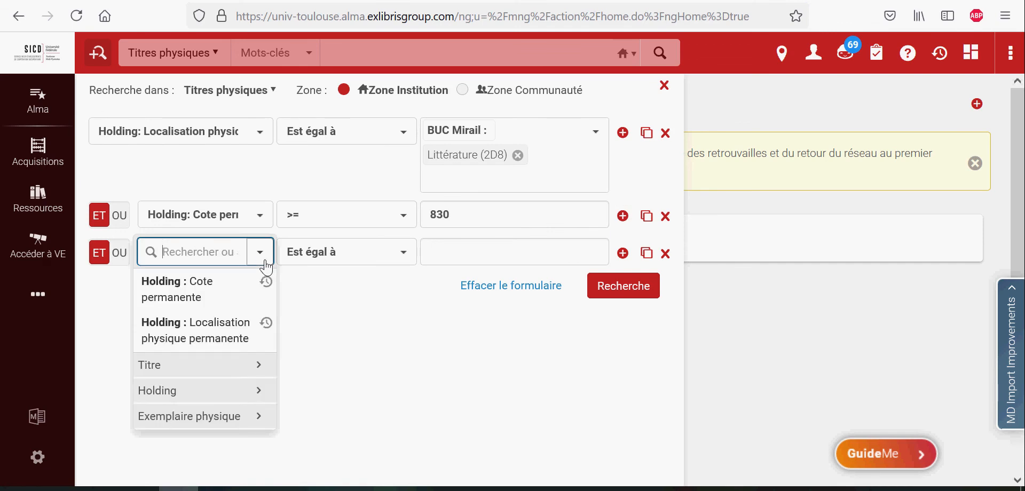
{"action": "left_click", "coordinate": [261, 394]}
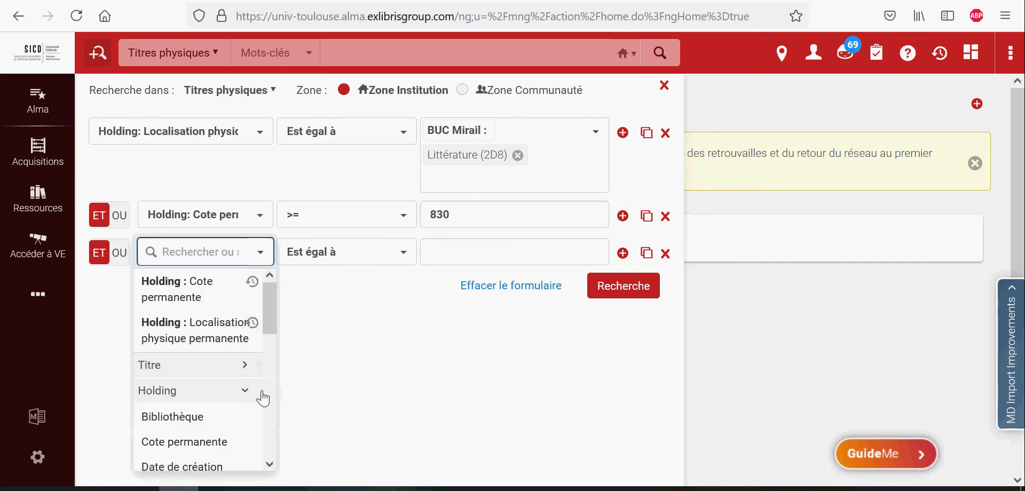
{"action": "left_click", "coordinate": [213, 443]}
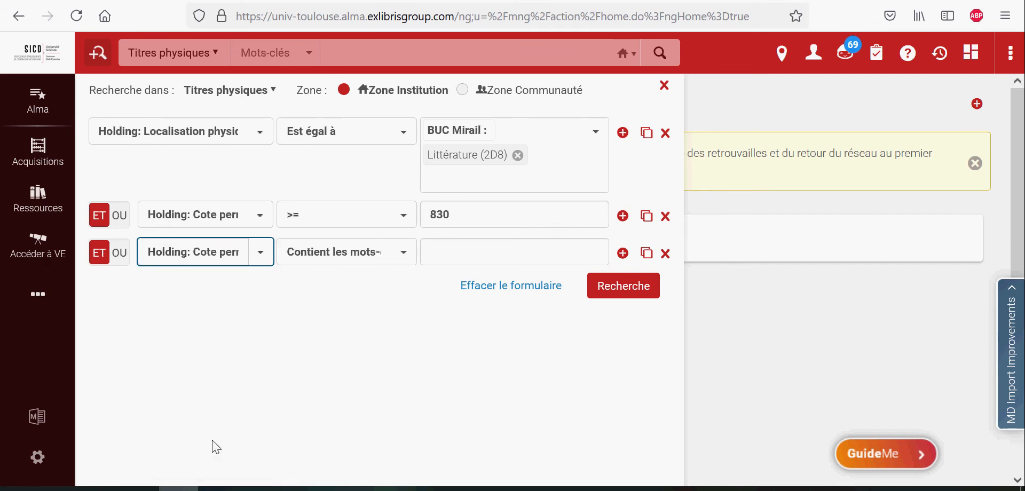
{"action": "left_click", "coordinate": [413, 257]}
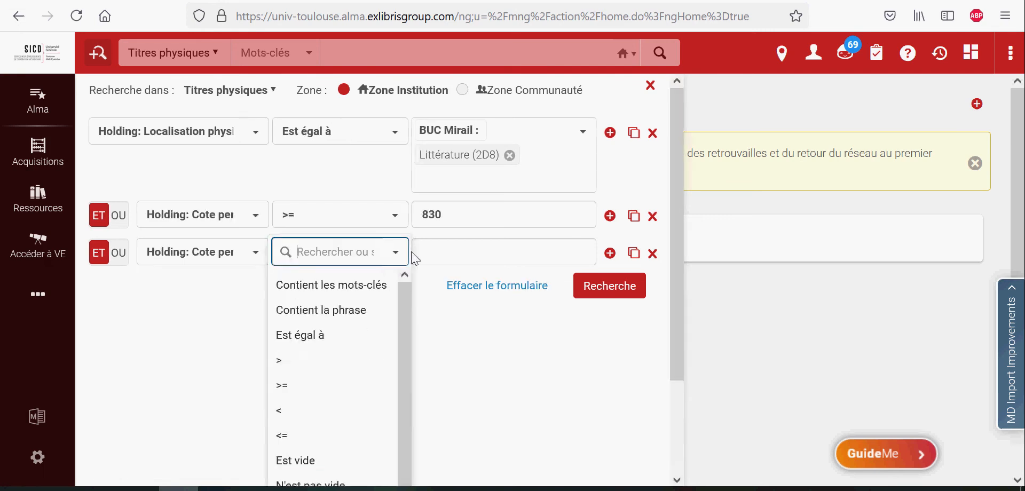
{"action": "left_click", "coordinate": [315, 410]}
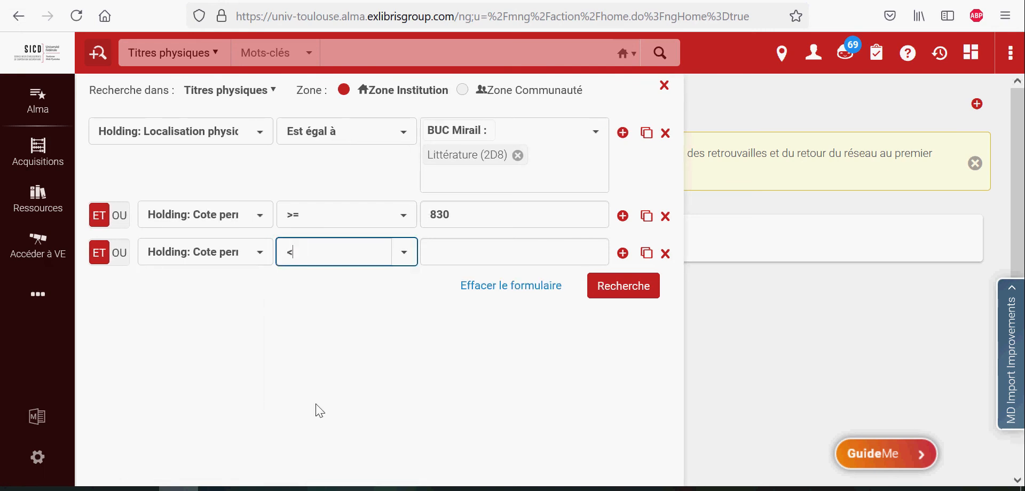
{"action": "left_click", "coordinate": [441, 251]}
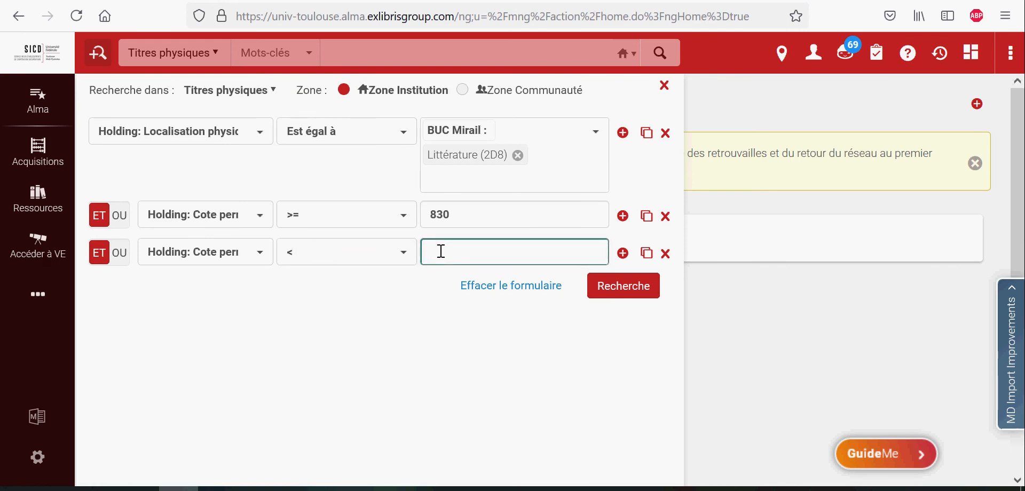
{"action": "type", "text": "839"}
Add a fourth condition with Holding: Type de la cote permanente equal to Classification décimale Dewey
{"action": "left_click", "coordinate": [622, 253]}
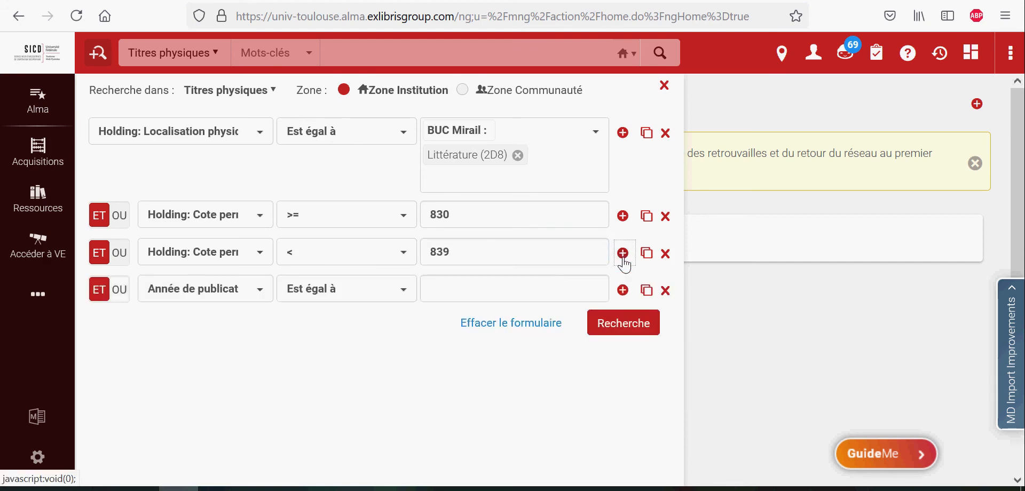
{"action": "left_click", "coordinate": [259, 294]}
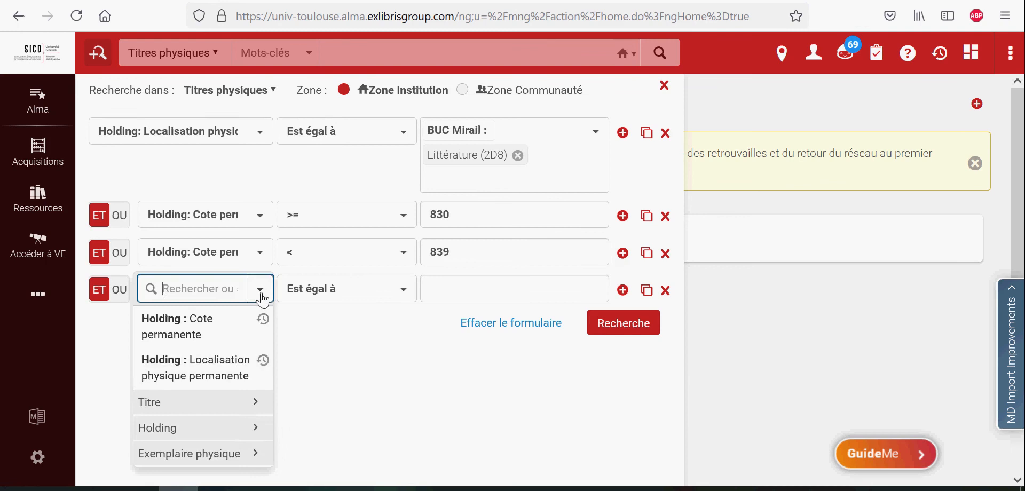
{"action": "left_click", "coordinate": [257, 430]}
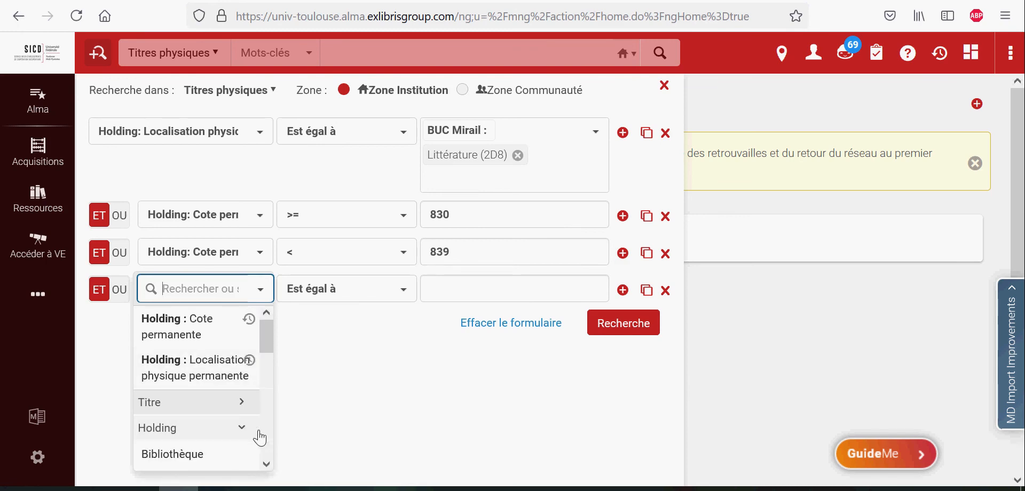
{"action": "left_click_drag", "start_coordinate": [263, 344], "coordinate": [273, 458]}
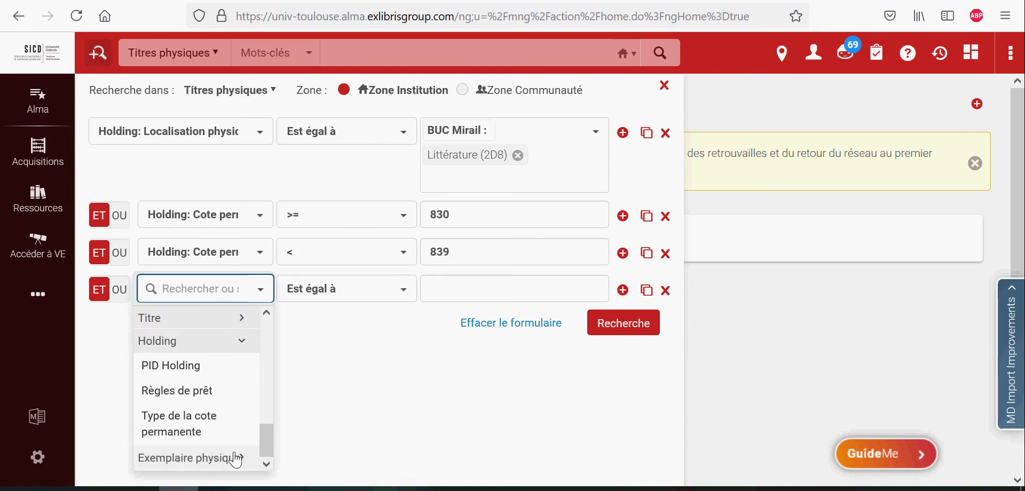
{"action": "left_click", "coordinate": [209, 431]}
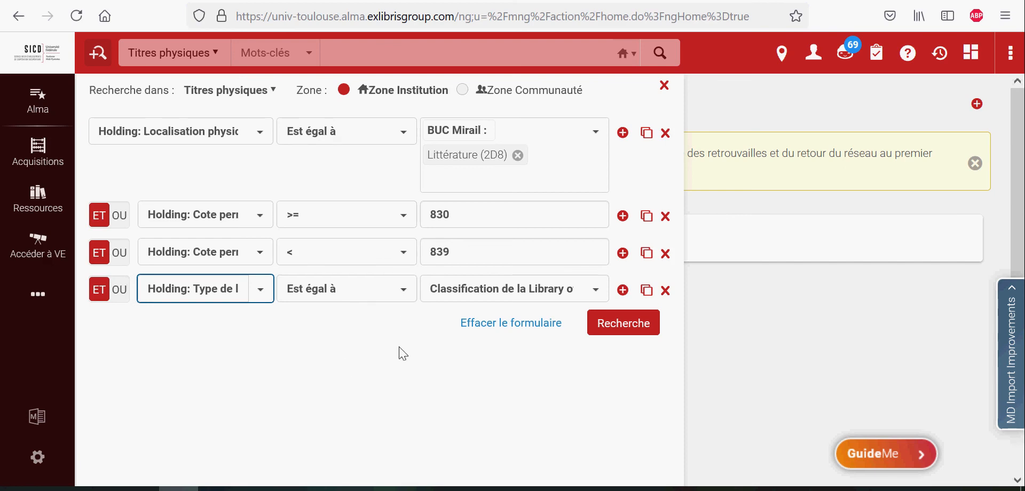
{"action": "left_click", "coordinate": [596, 295]}
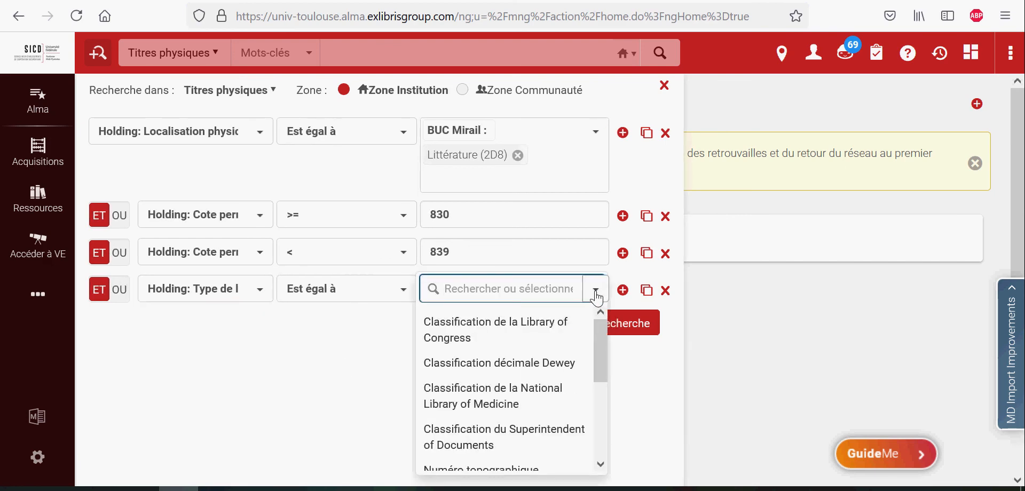
{"action": "left_click", "coordinate": [570, 368]}
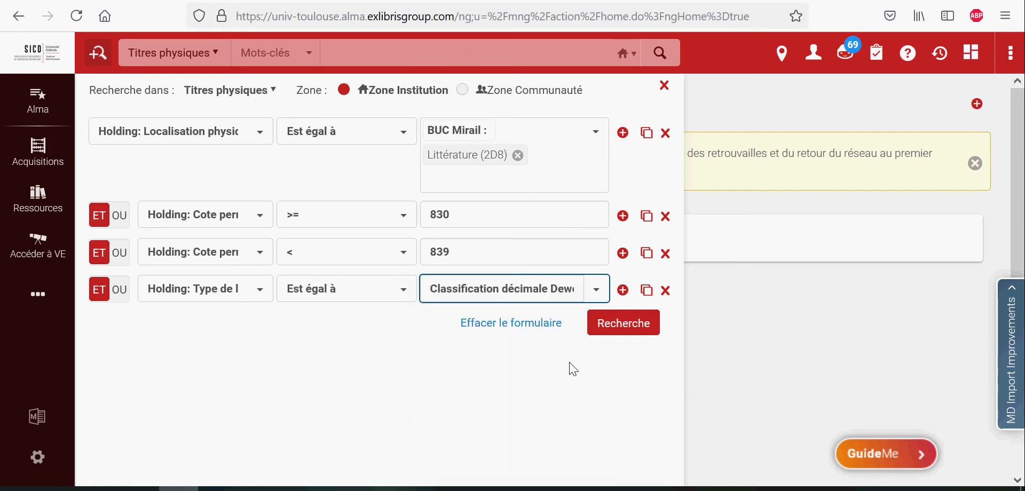
Run the advanced search for the four combined conditions
{"action": "left_click", "coordinate": [623, 323]}
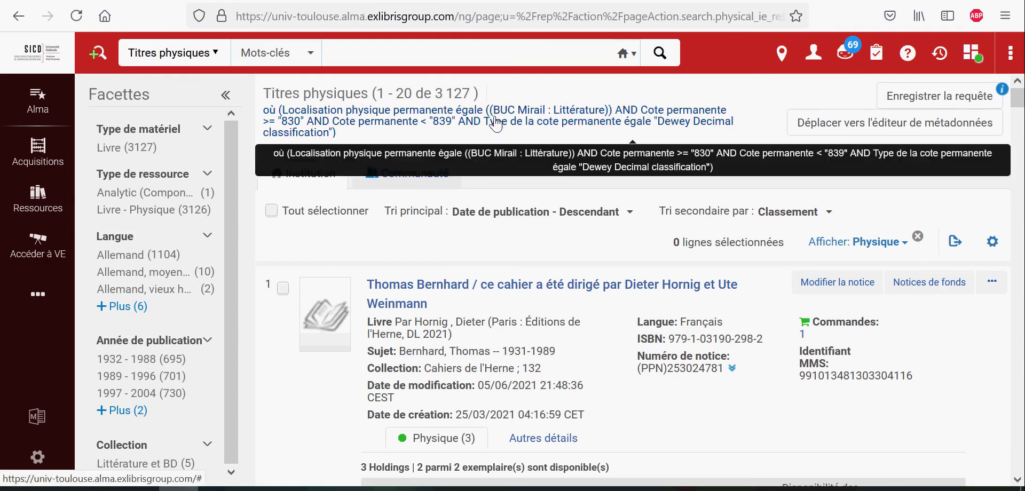
{"action": "left_click", "coordinate": [160, 101]}
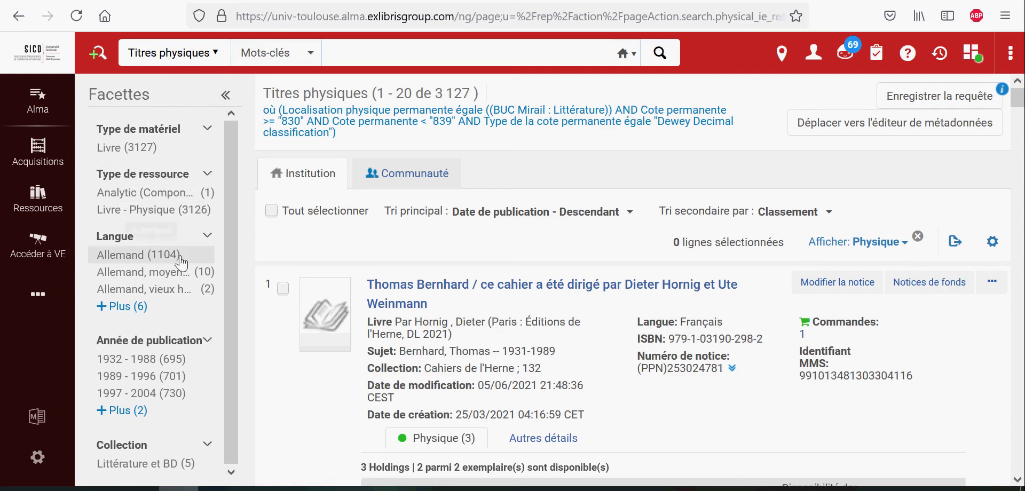
Expand the language and publication-year facet lists to examine the available result filters
{"action": "left_click", "coordinate": [206, 238]}
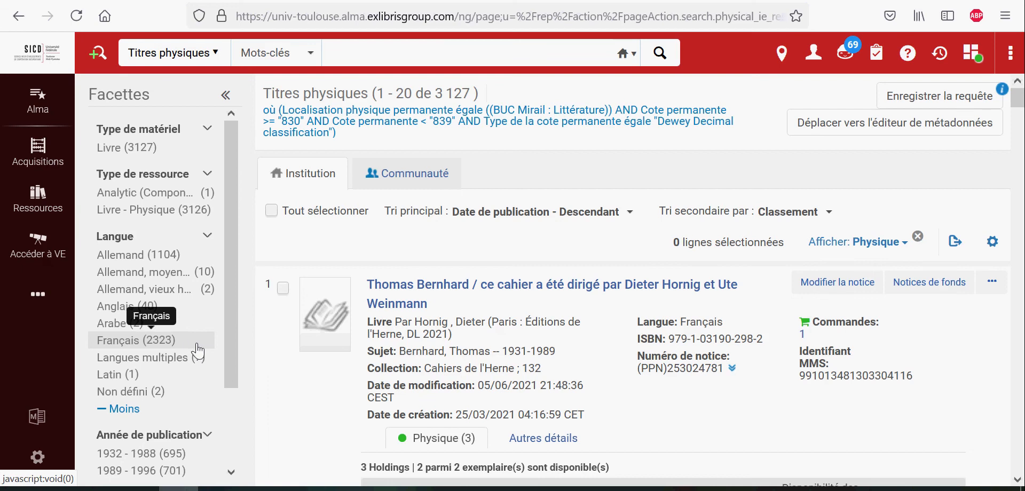
{"action": "left_click_drag", "start_coordinate": [229, 356], "coordinate": [236, 435]}
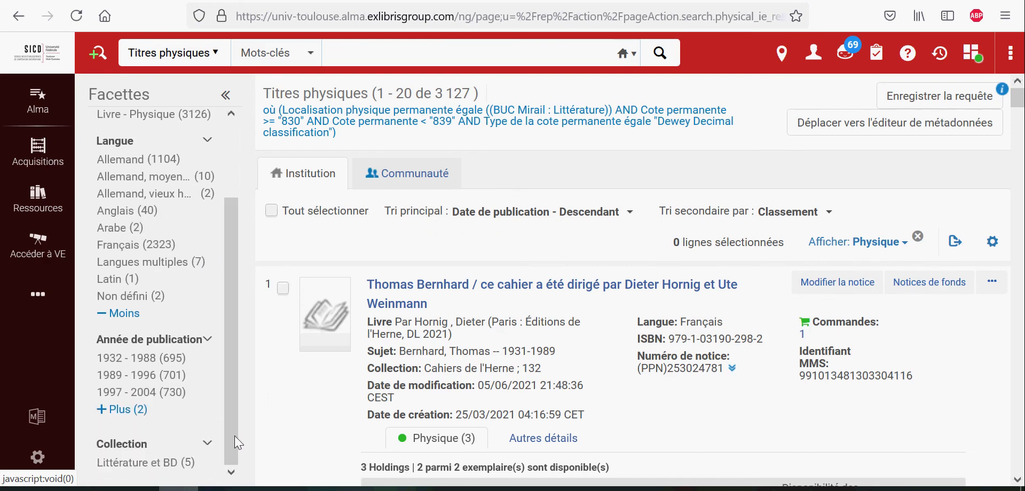
{"action": "left_click", "coordinate": [125, 420]}
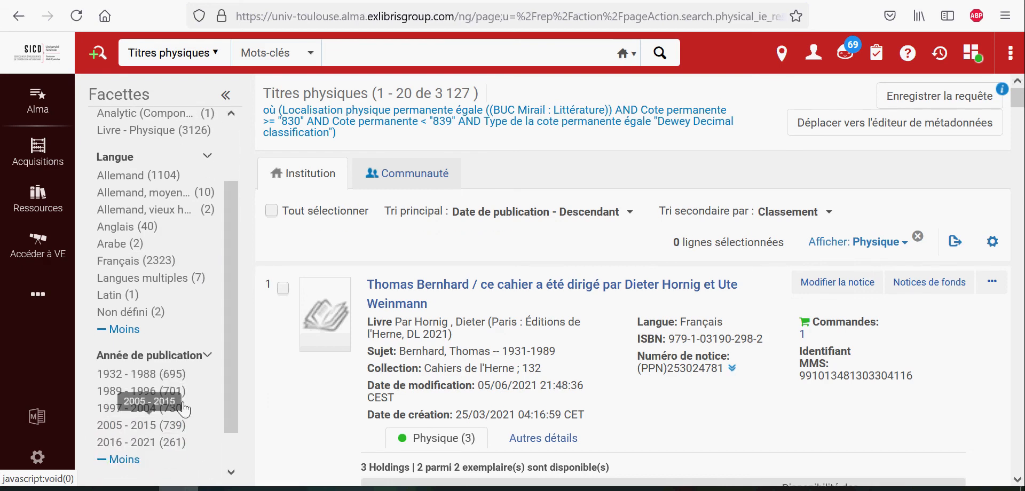
{"action": "left_click_drag", "start_coordinate": [231, 399], "coordinate": [235, 427]}
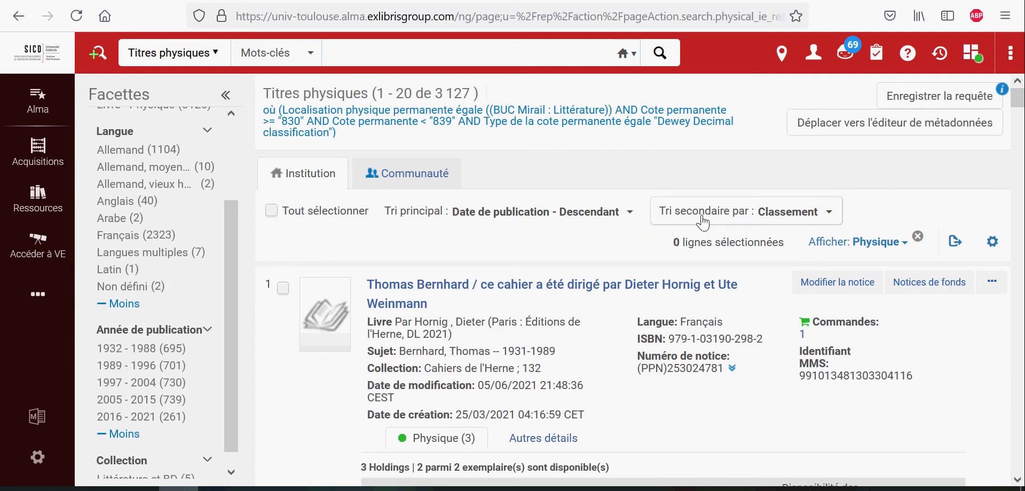
Examine the primary sort options and the export options for the result list
{"action": "left_click", "coordinate": [630, 213]}
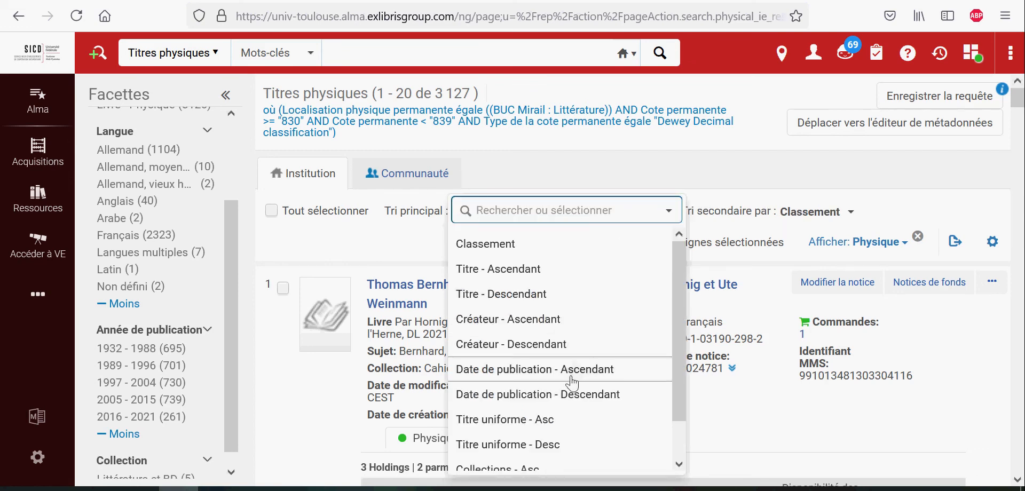
{"action": "left_click", "coordinate": [590, 400]}
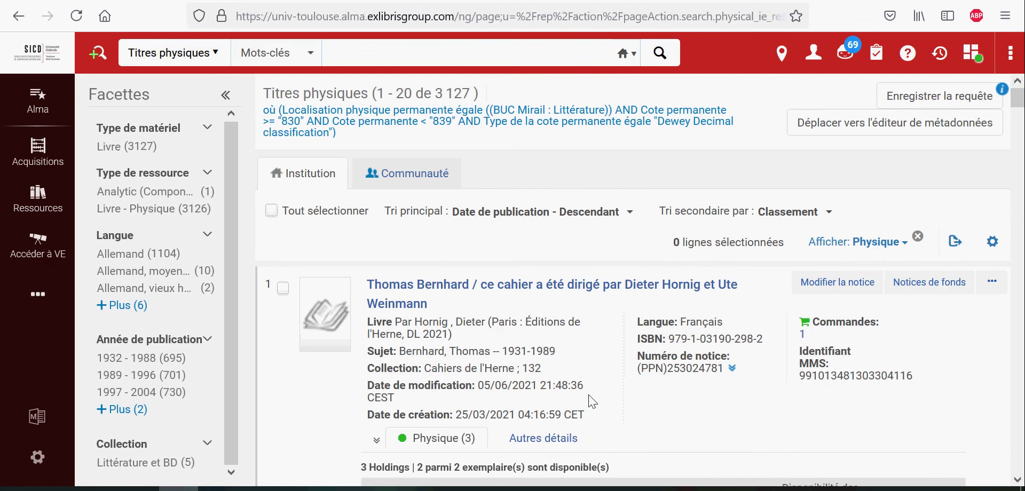
{"action": "left_click", "coordinate": [955, 242]}
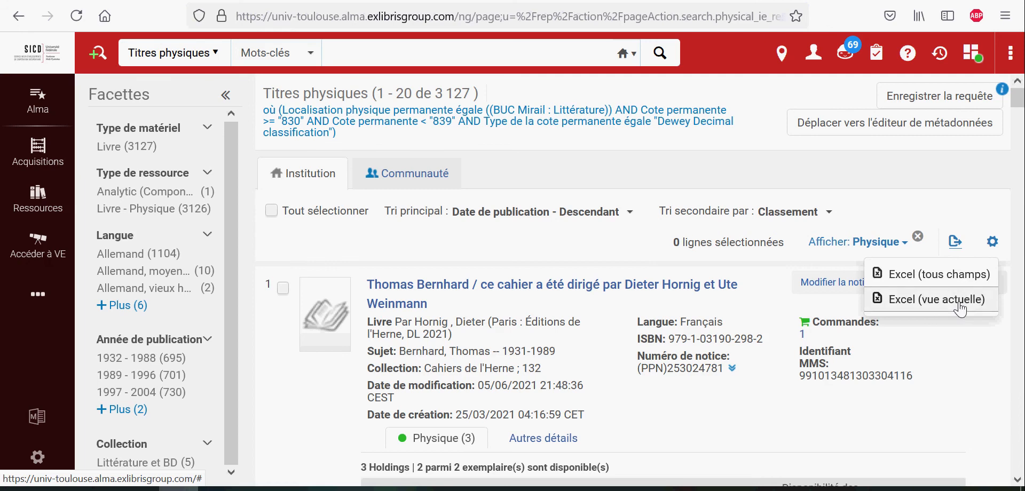
{"action": "left_click", "coordinate": [991, 243]}
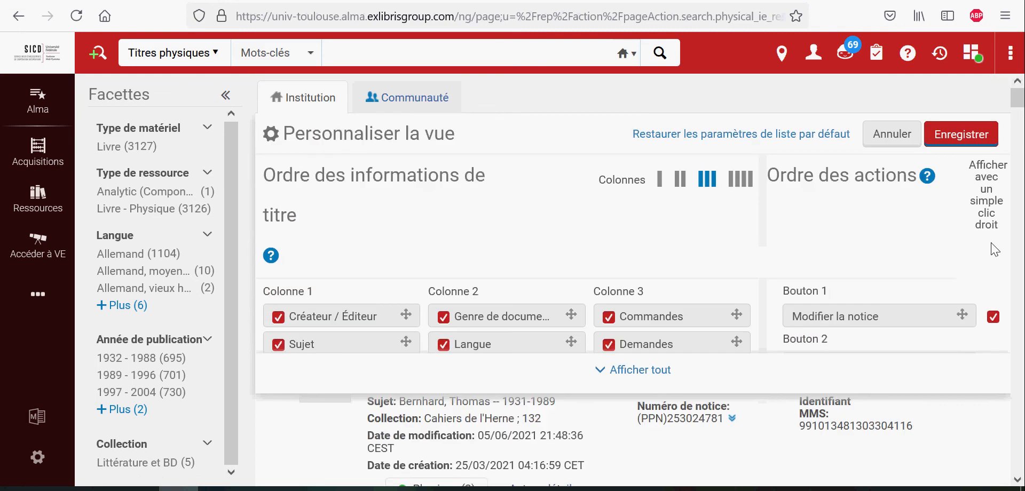
{"action": "left_click", "coordinate": [633, 369]}
{"action": "left_click", "coordinate": [445, 257]}
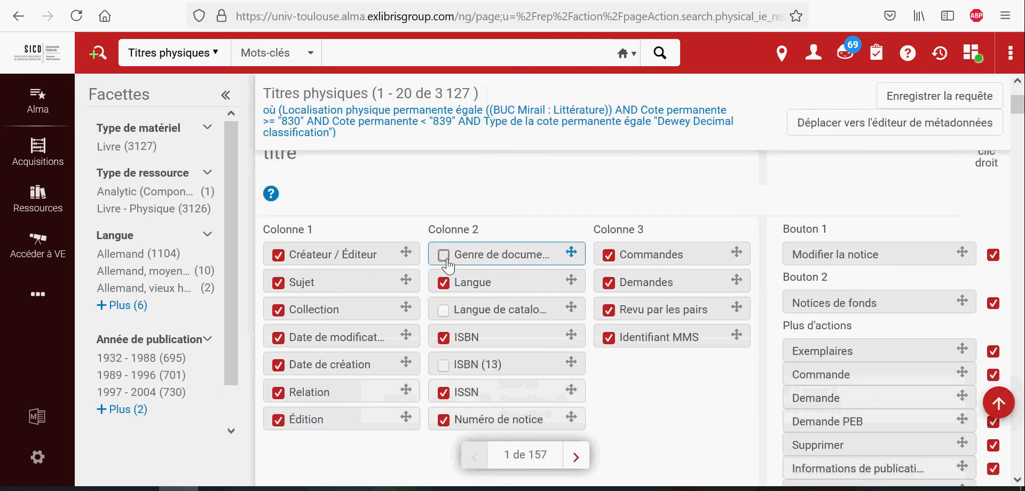
{"action": "left_click", "coordinate": [444, 256]}
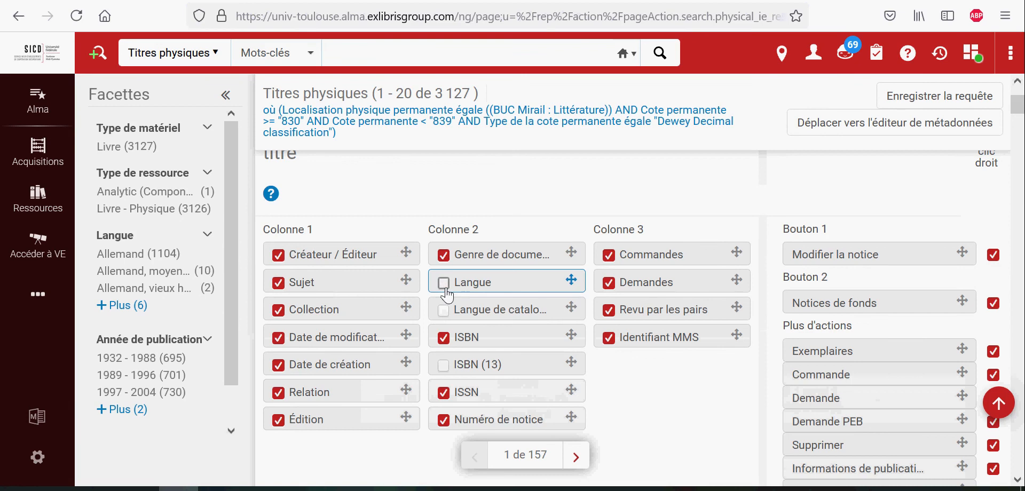
{"action": "left_click", "coordinate": [443, 283]}
{"action": "left_click", "coordinate": [446, 288]}
{"action": "scroll", "coordinate": [721, 313], "scroll_direction": "up", "scroll_amount": 3}
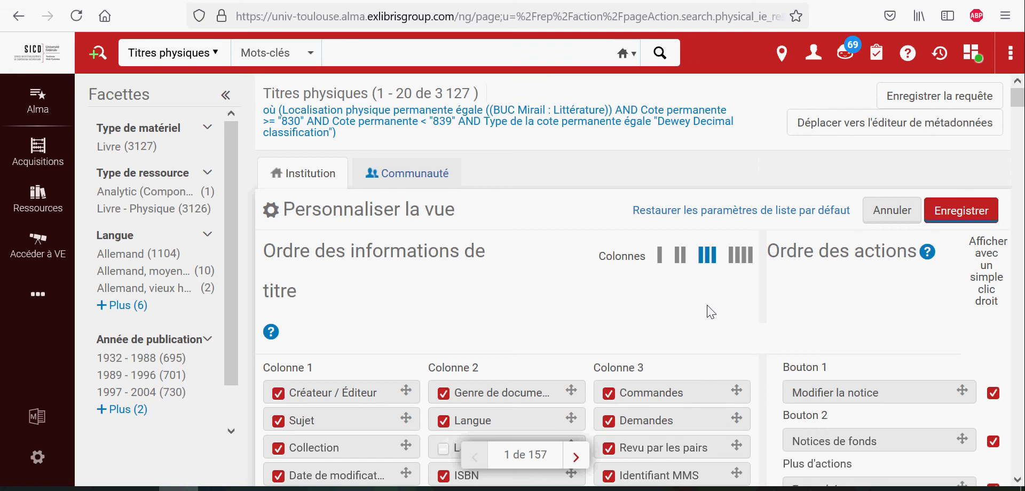
{"action": "left_click", "coordinate": [890, 212]}
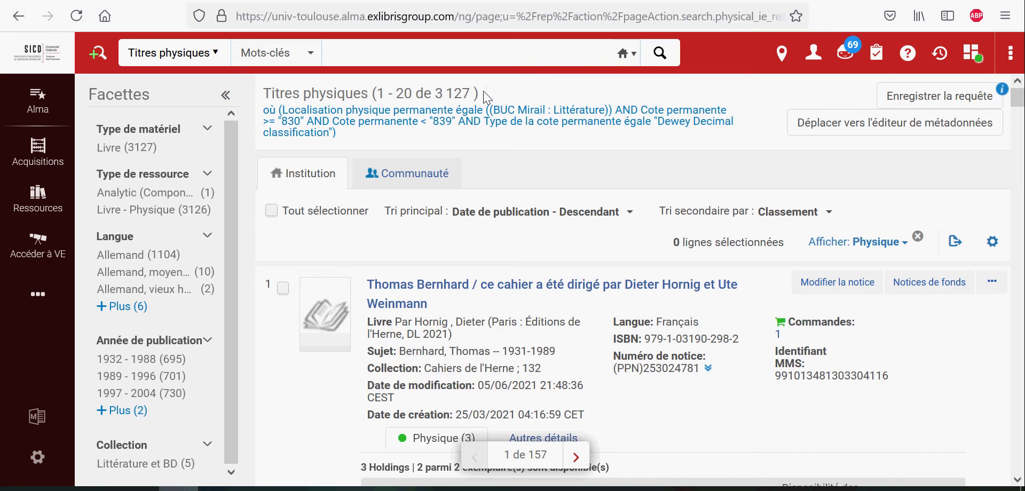
{"action": "left_click", "coordinate": [219, 490]}
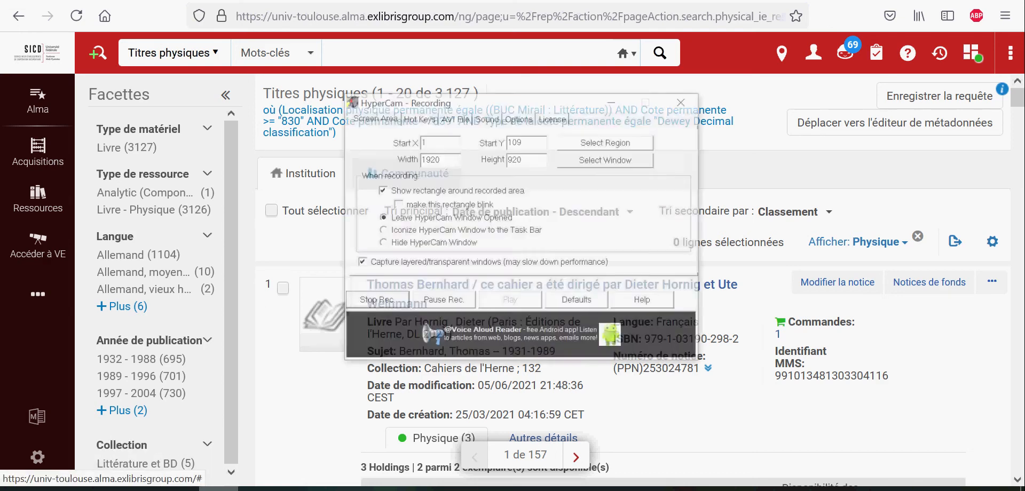